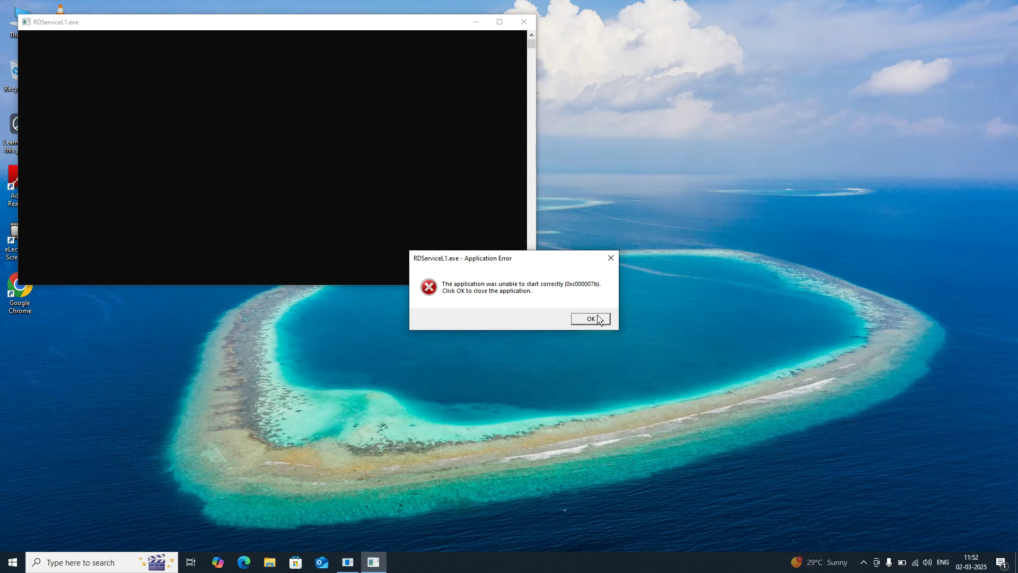
Step: Dismiss the RDServiceL1.exe error and open the Windows Services console in a maximized window
left_click(591, 318)
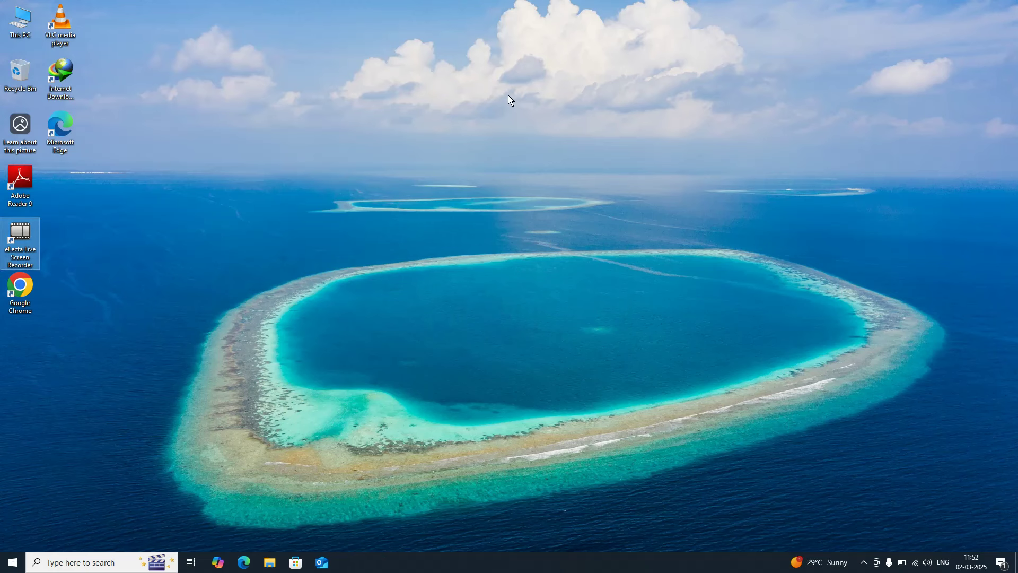
left_click(53, 566)
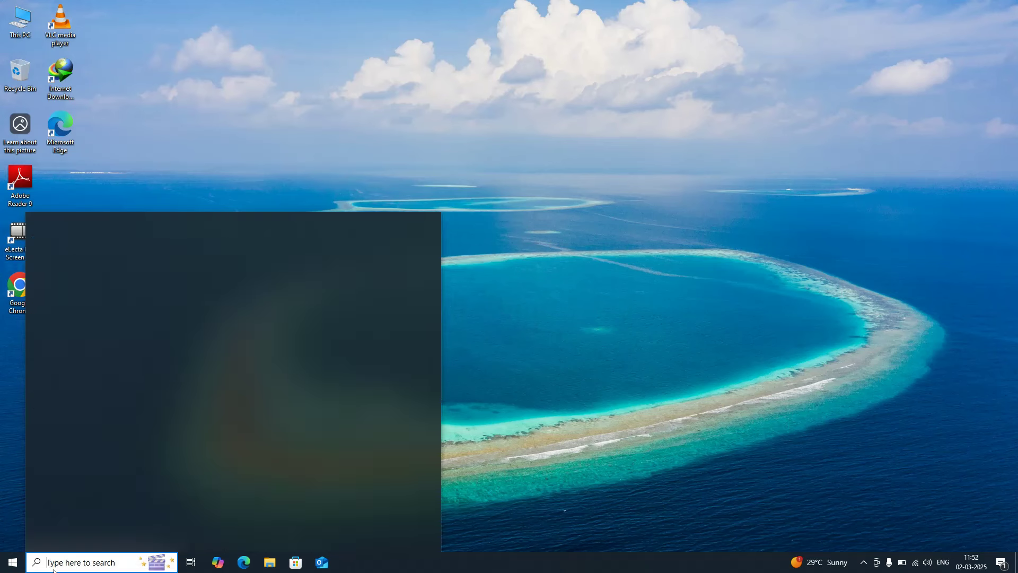
type("service")
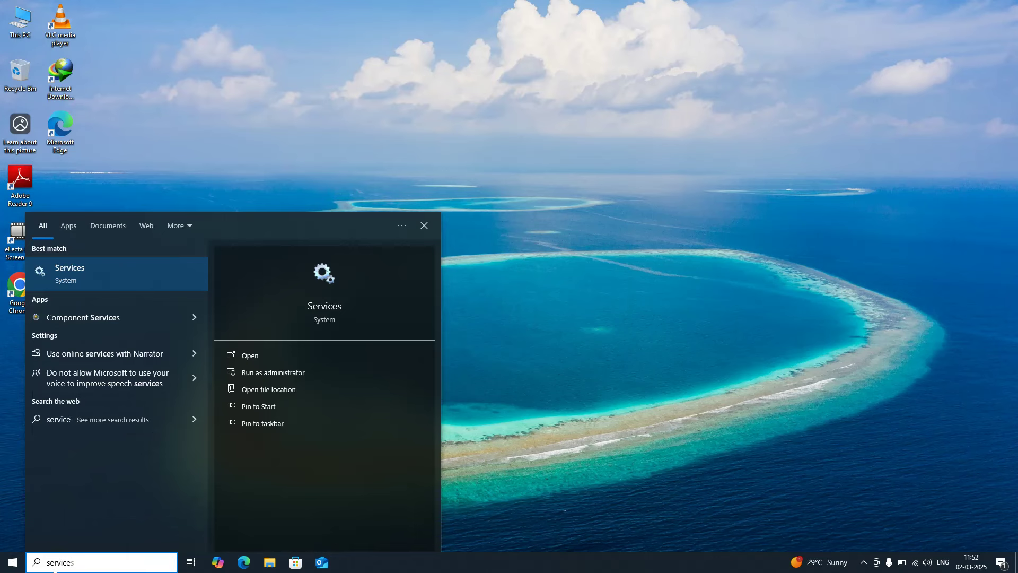
type("s")
left_click(332, 272)
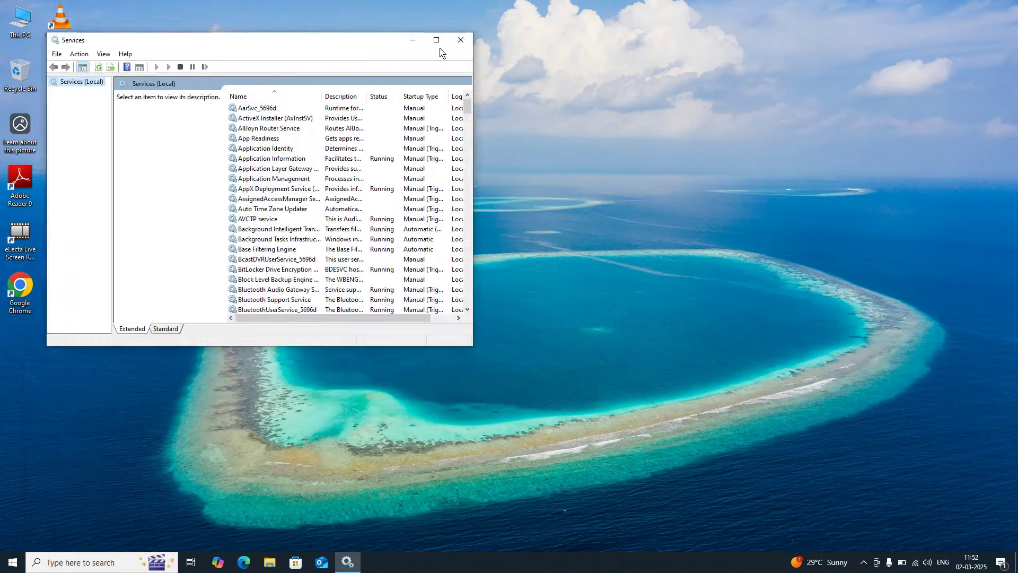
left_click(436, 40)
Step: Select the Idemia L1 RD Service in the services list, try to start it, and minimize the Services console
scroll(235, 366, "down", 20)
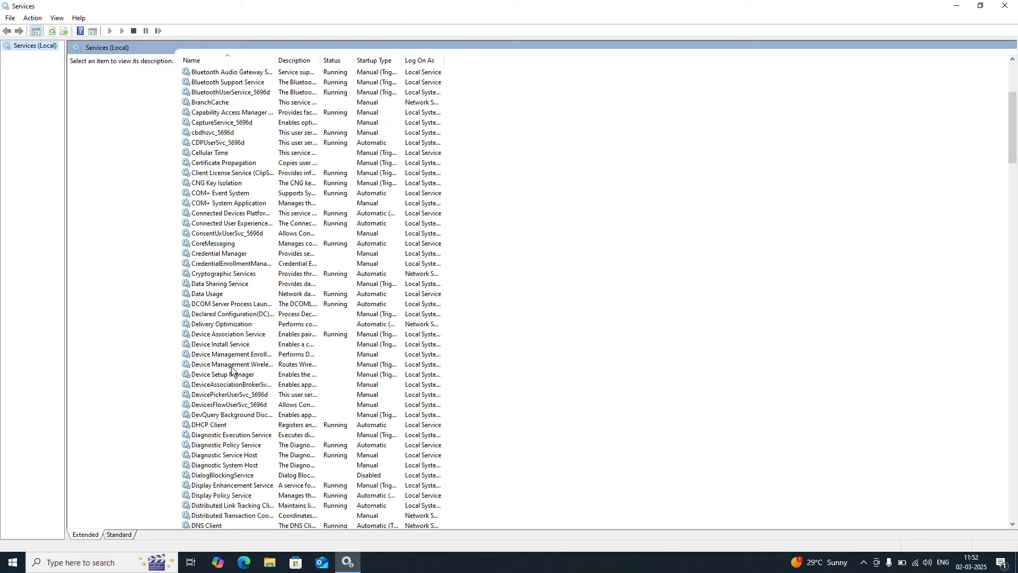
scroll(235, 365, "down", 5)
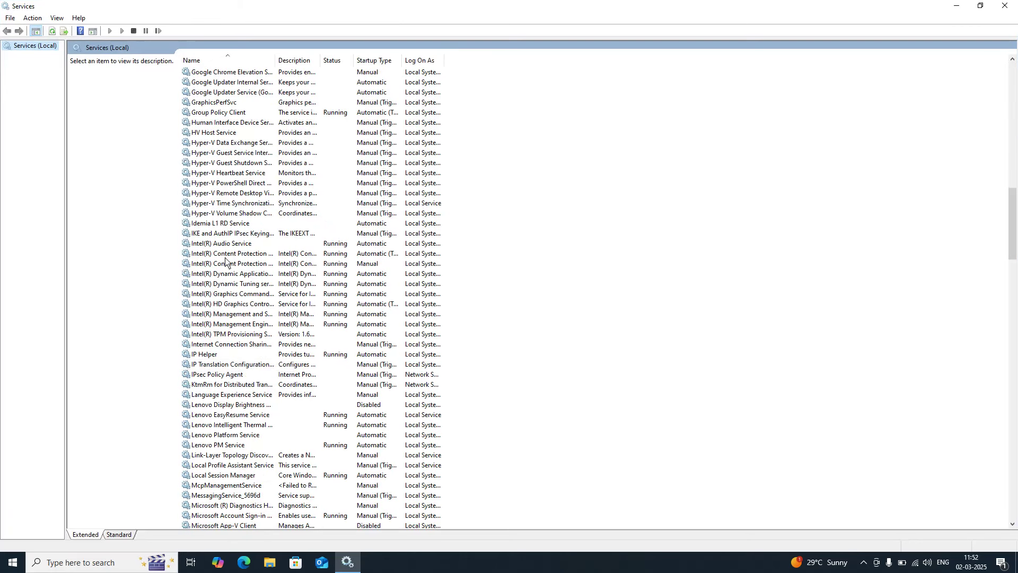
left_click(232, 225)
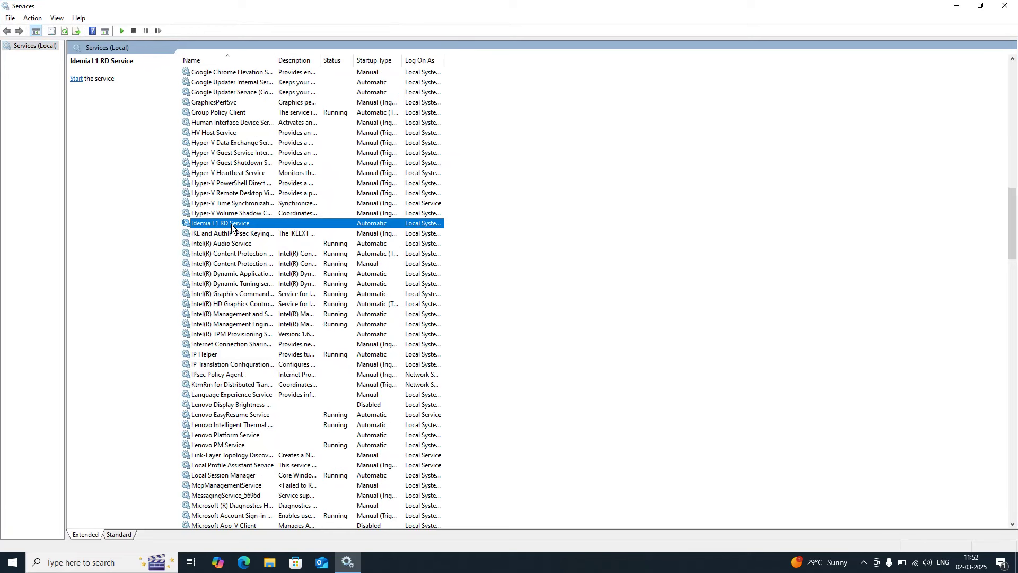
left_click(76, 80)
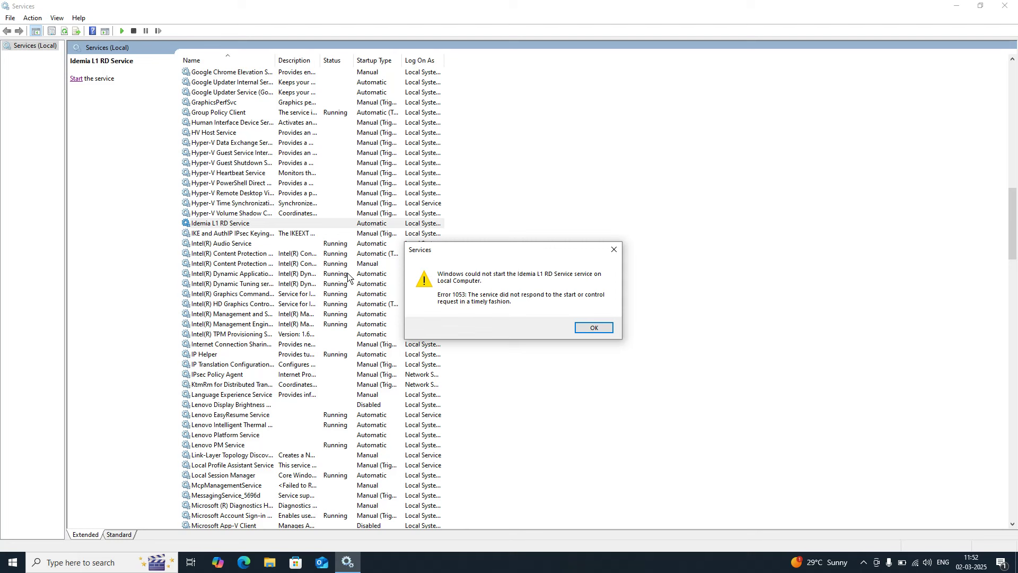
left_click(594, 327)
left_click(956, 6)
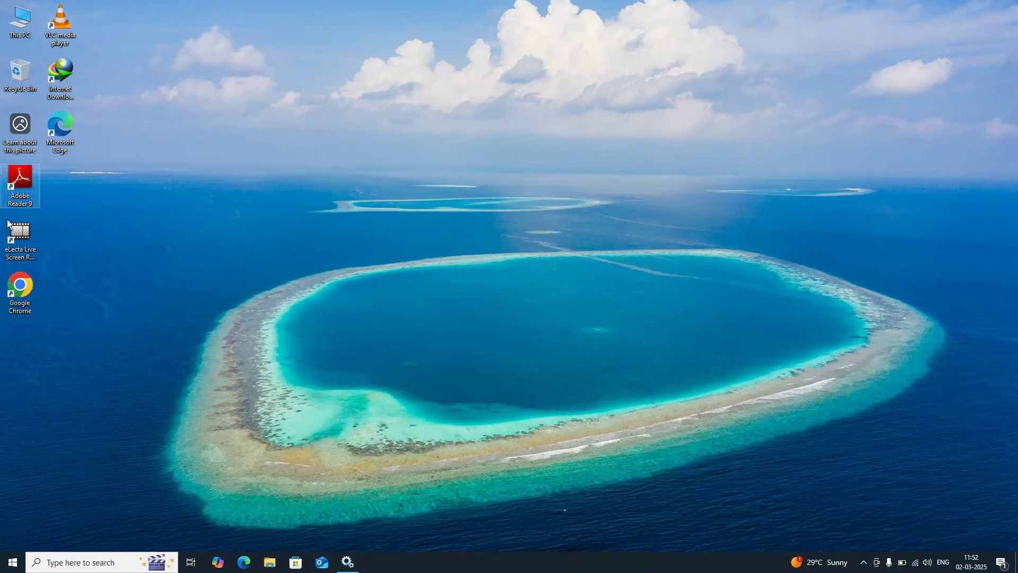
Step: Switch to Google Chrome and search the web for "microsoft visual c++"
double_click(25, 289)
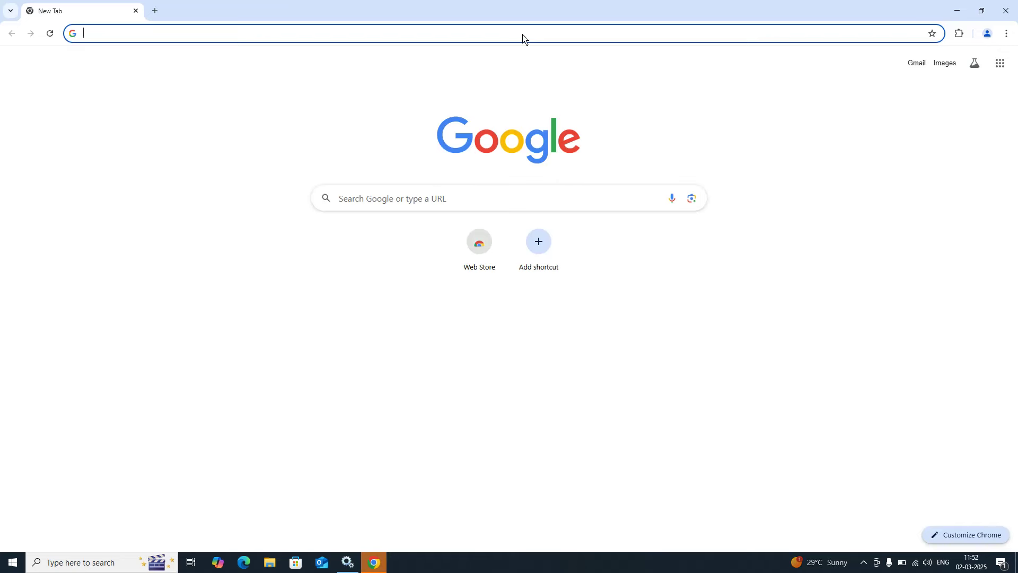
left_click(523, 31)
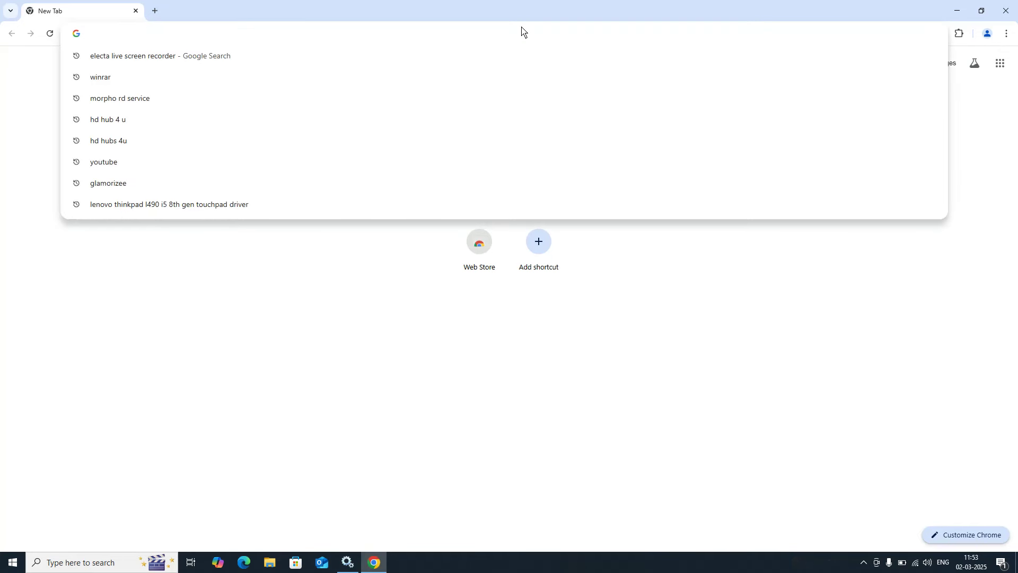
type("micr")
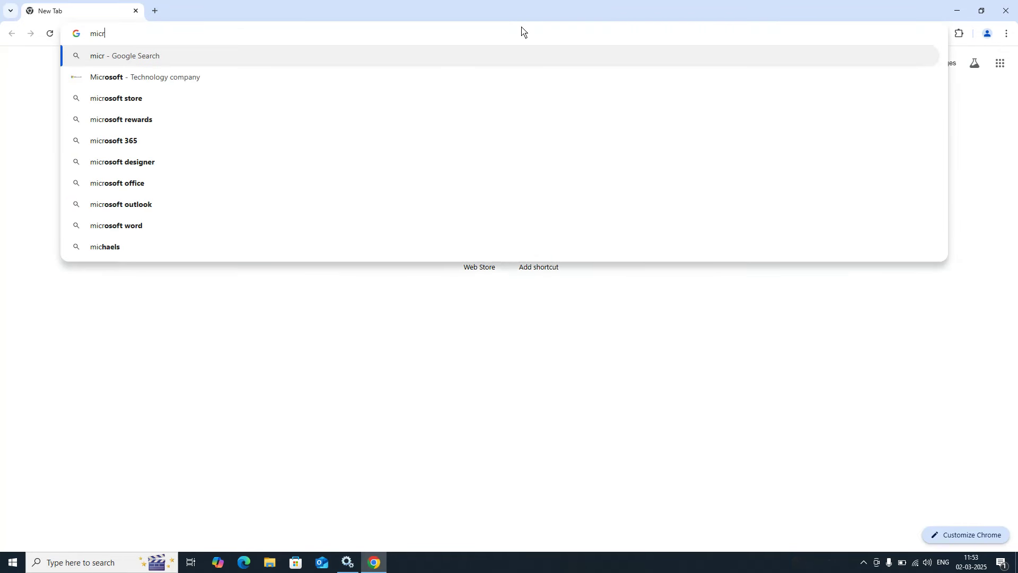
type("osof")
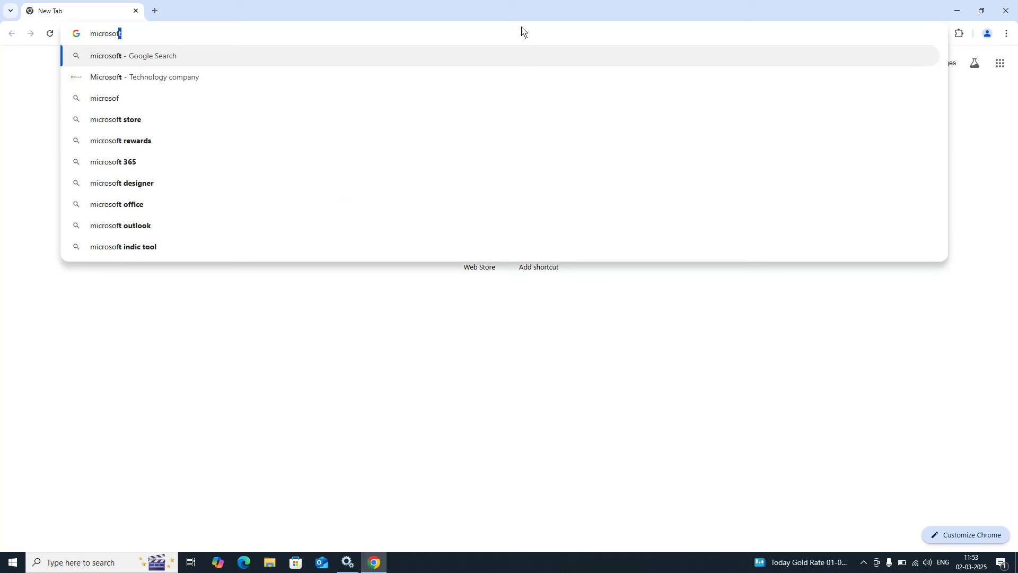
type("t vid")
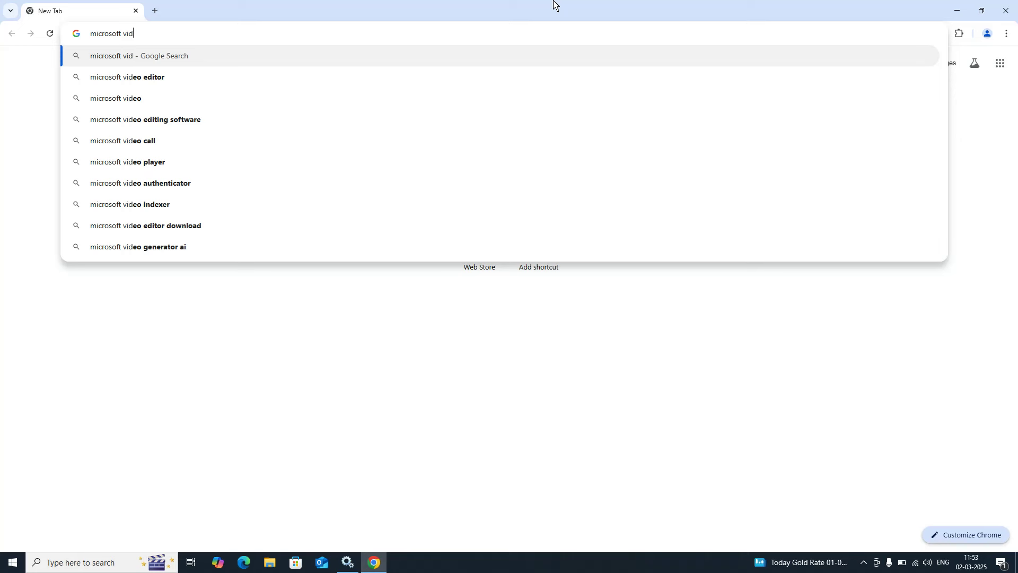
type("ua")
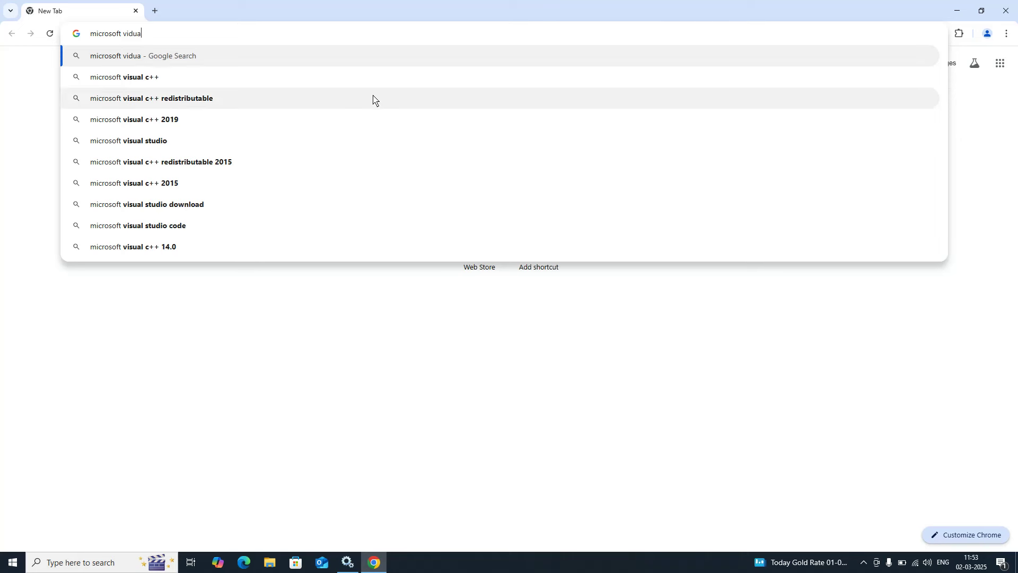
left_click(373, 78)
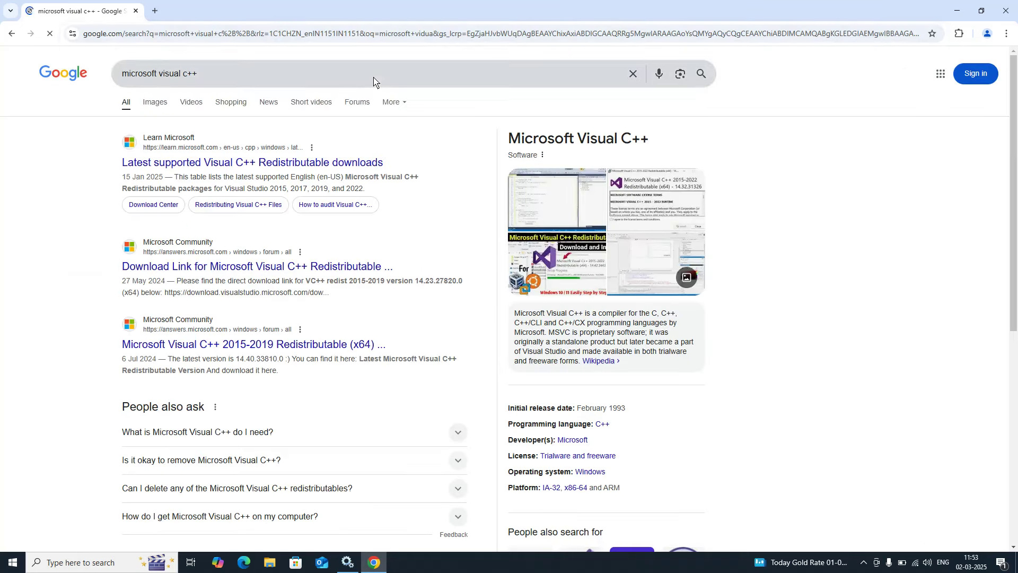
Step: Refine the search to the 2015 to 2022 redistributable package (x64) download, and change it to the x86 version
left_click(245, 75)
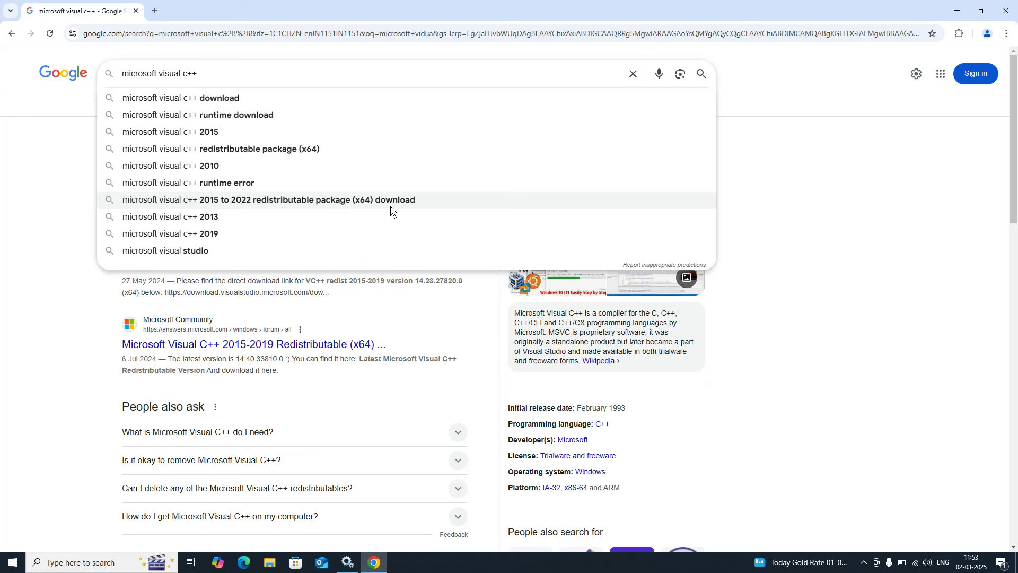
left_click(363, 207)
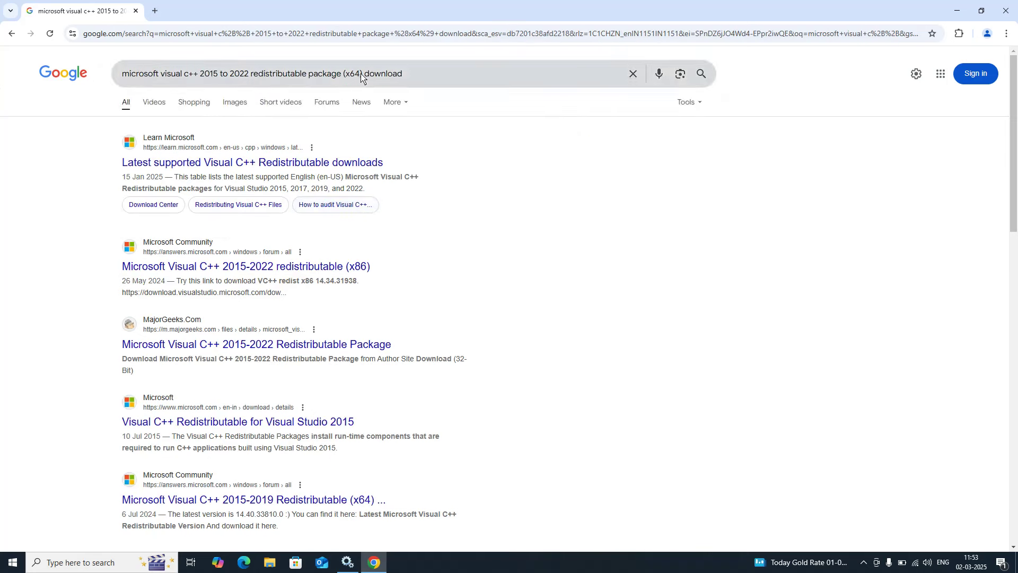
left_click(361, 78)
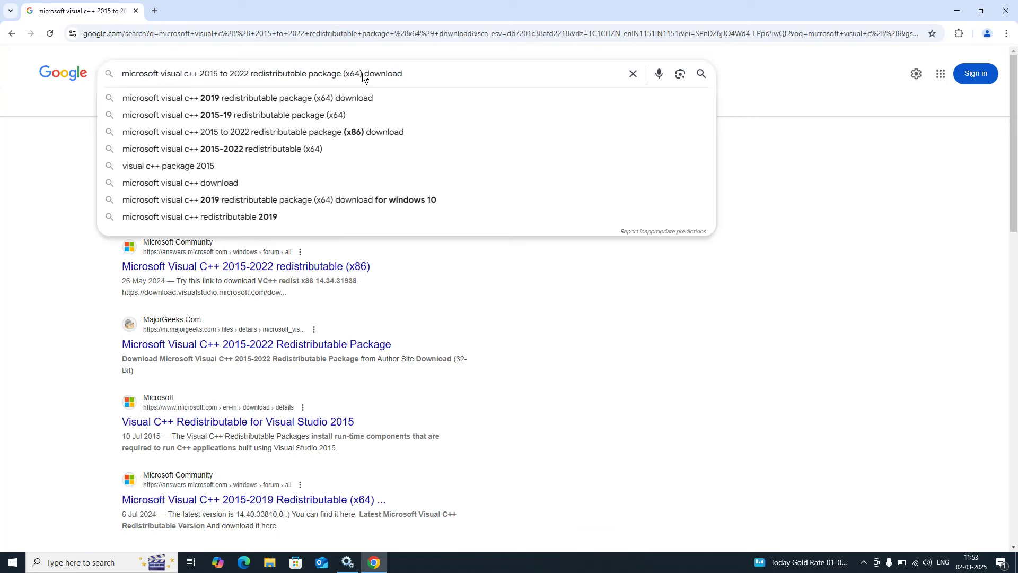
left_click(373, 135)
Step: Download VC_redist.x86.exe from Microsoft Learn's latest supported Visual C++ Redistributable page and open its download folder
left_click(318, 159)
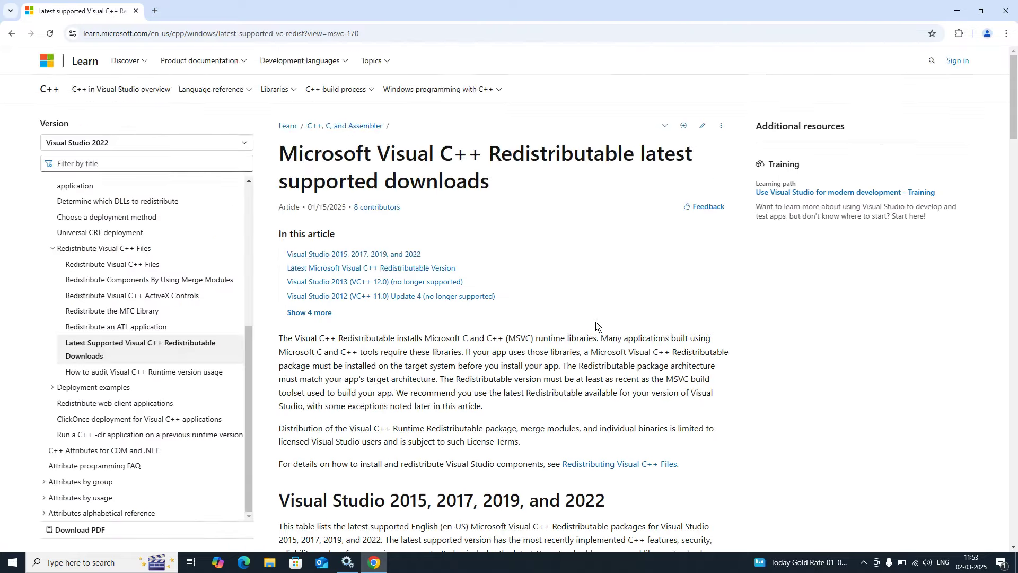
scroll(599, 332, "down", 3)
scroll(614, 334, "down", 5)
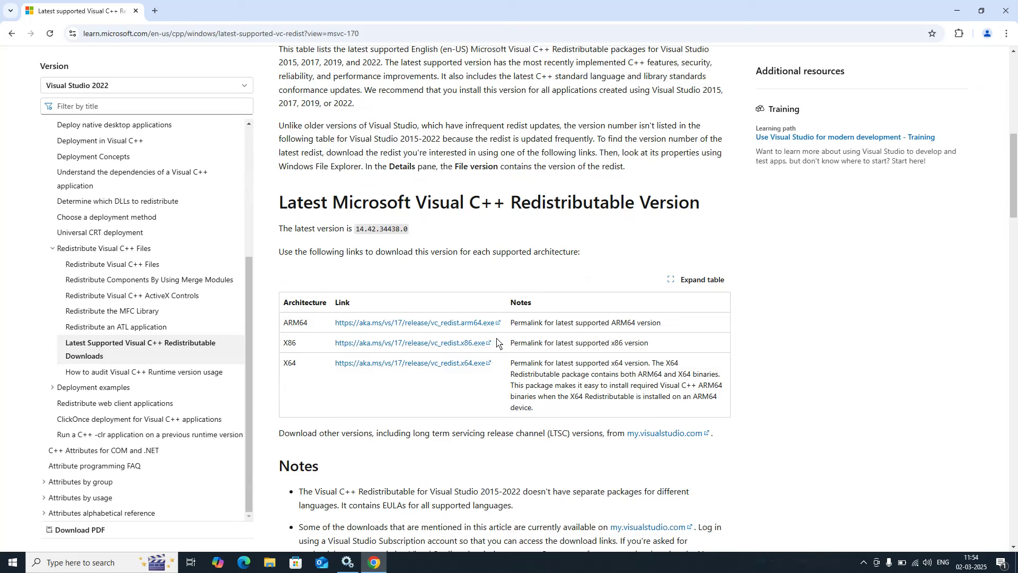
left_click(477, 345)
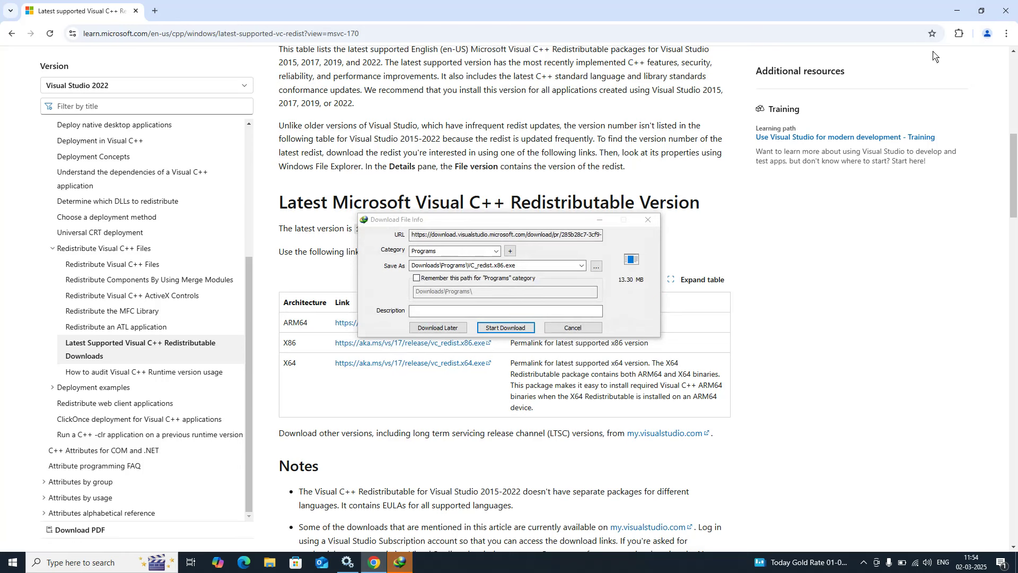
left_click(525, 328)
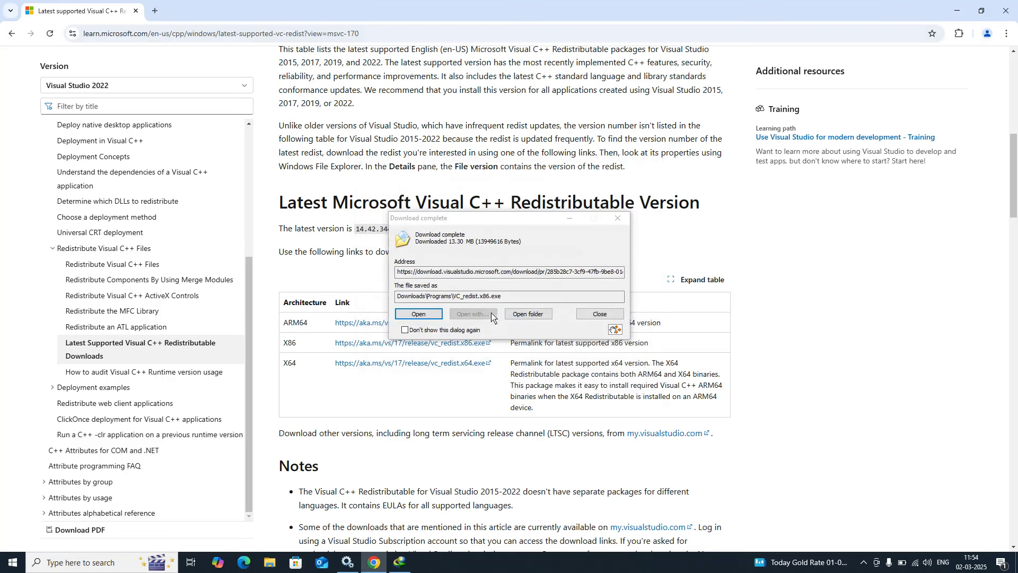
left_click(531, 314)
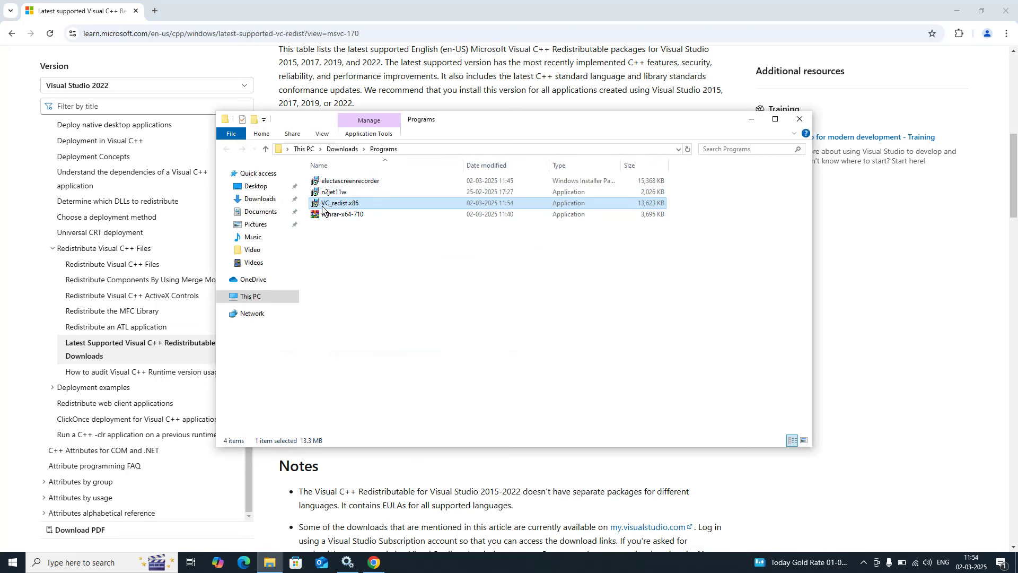
Step: Install the Visual C++ 2015-2022 Redistributable (x86) with the license terms accepted, and close the installer, folder and browser
double_click(360, 204)
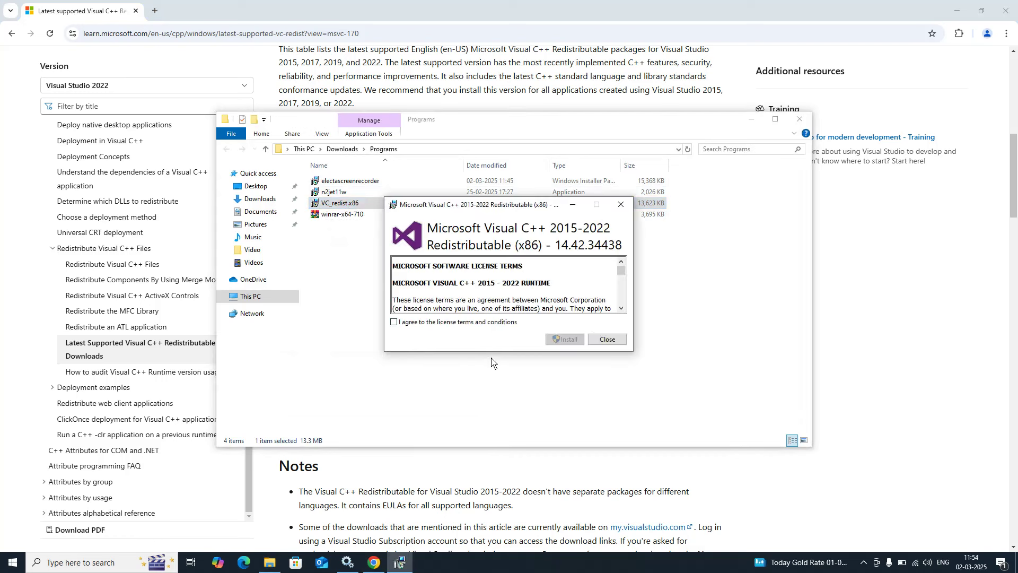
left_click(394, 322)
left_click(561, 341)
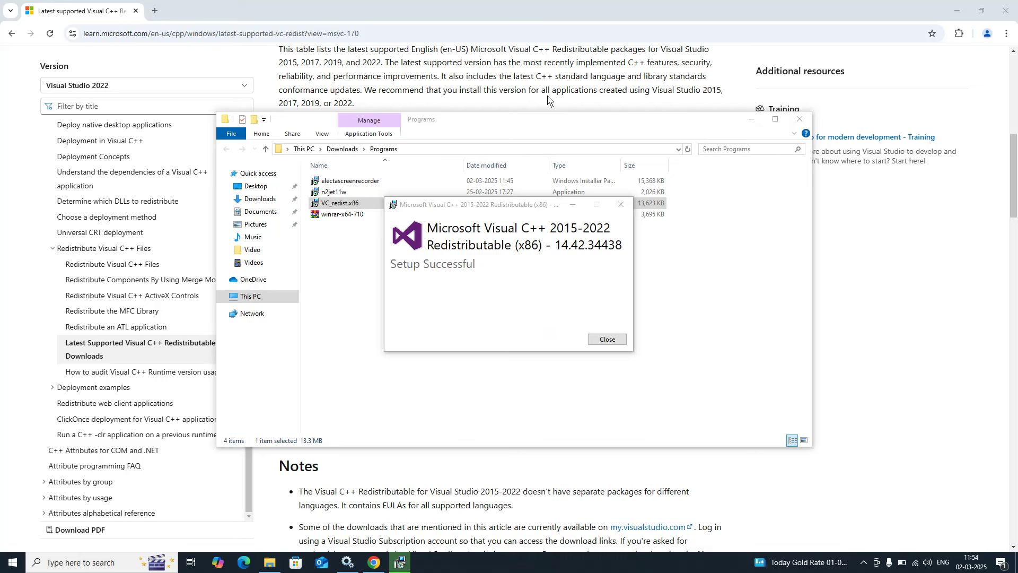
left_click(607, 339)
left_click(799, 118)
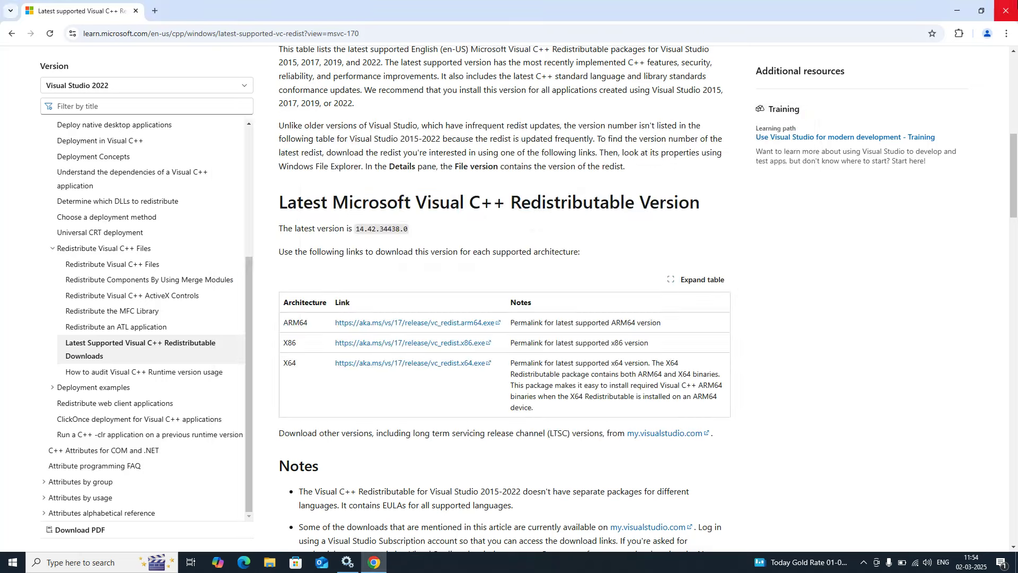
left_click(1006, 10)
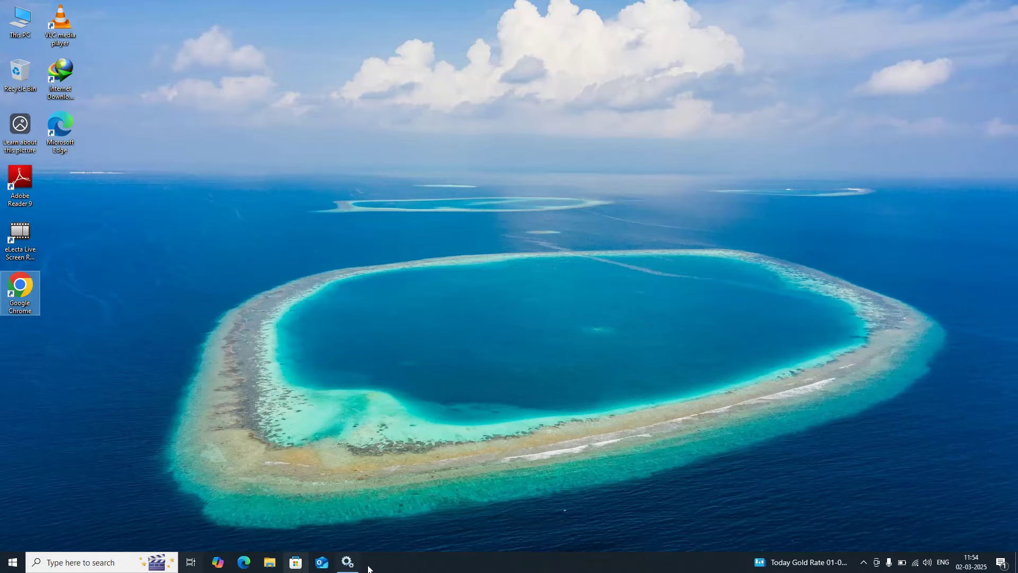
Step: Switch back to the Services console, start the Idemia L1 RD Service, and close the console
left_click(347, 562)
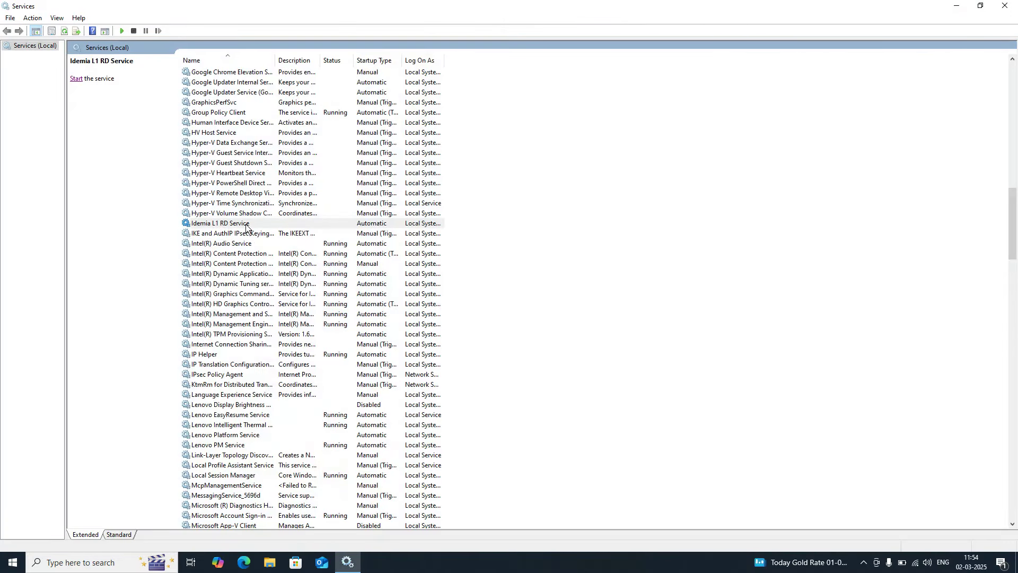
left_click(79, 80)
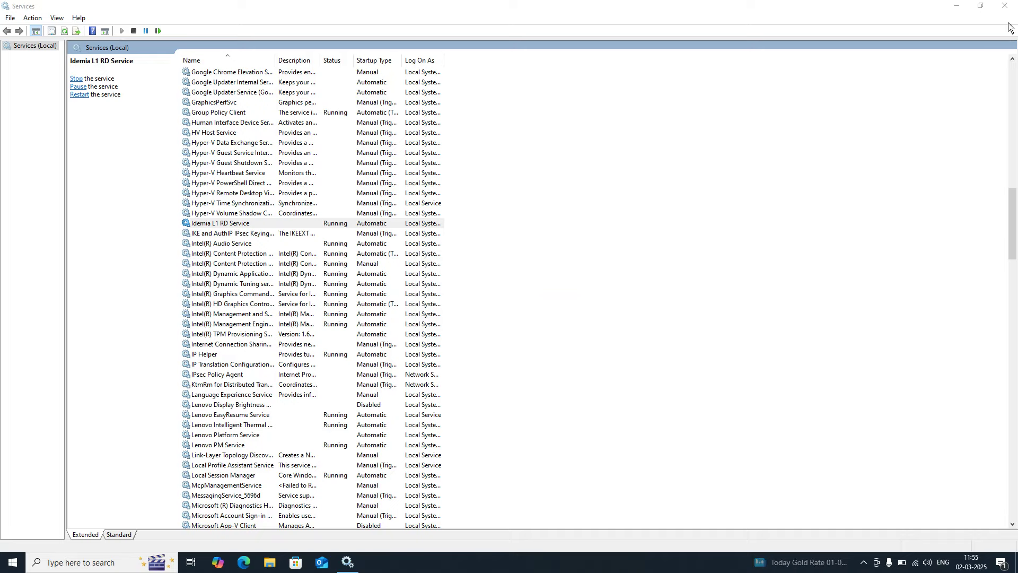
left_click(1005, 5)
Step: Refresh the desktop and dismiss the device initialization message
right_click(528, 132)
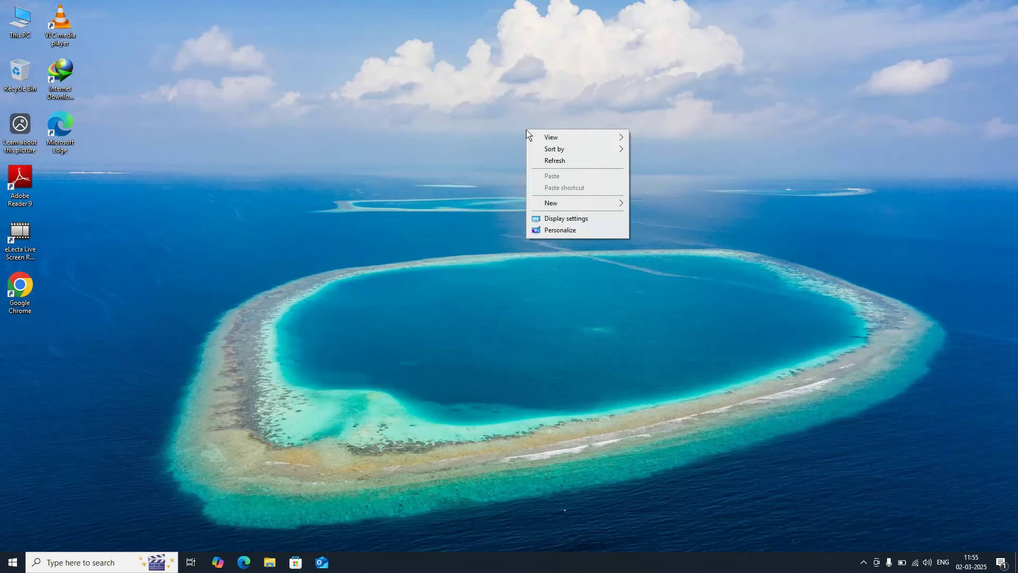
left_click(551, 160)
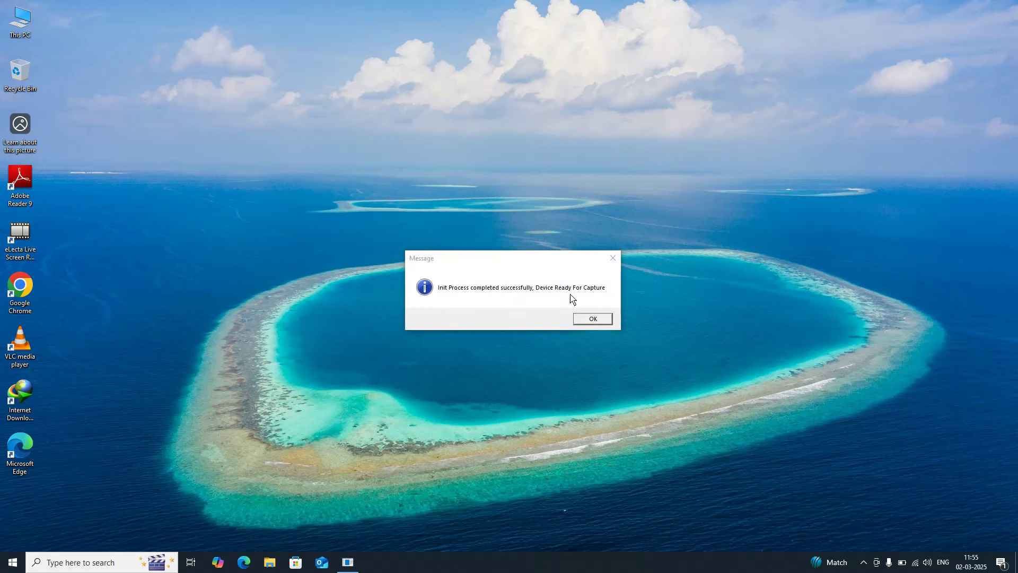
key("Return")
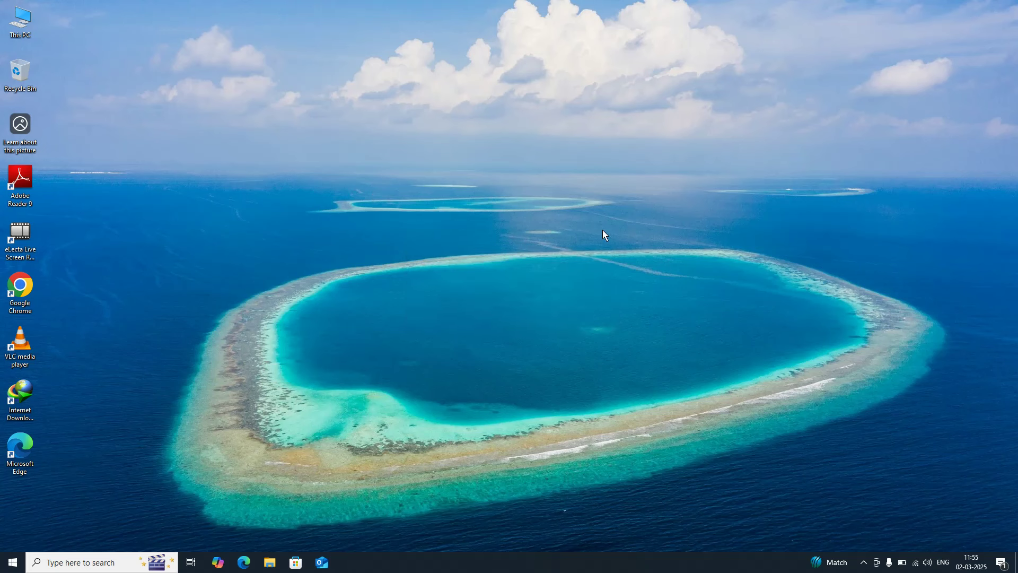
left_click(864, 562)
left_click(865, 540)
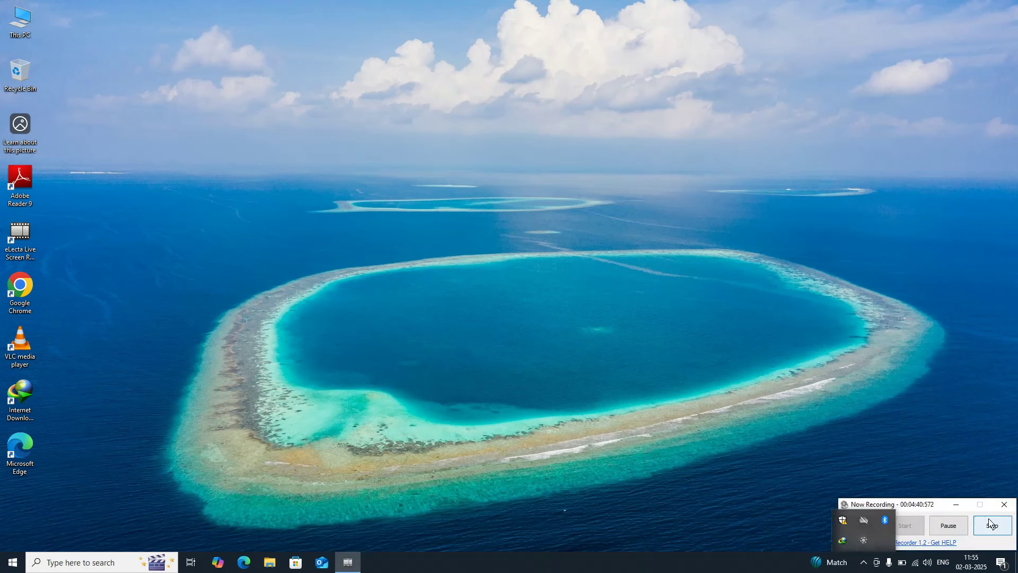